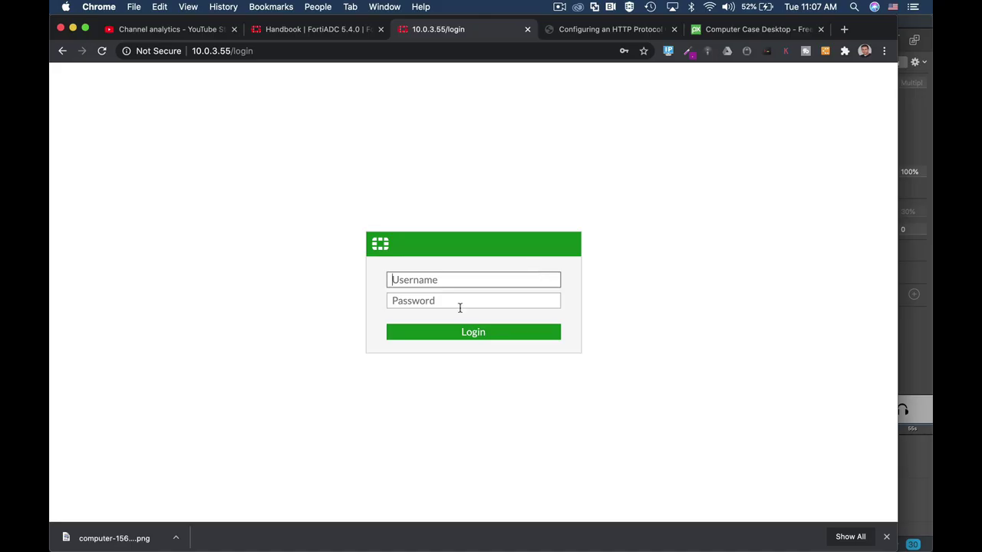
Step: Log in as admin using the saved username and password, and postpone the FortiGate setup
{"action": "left_click", "coordinate": [441, 281]}
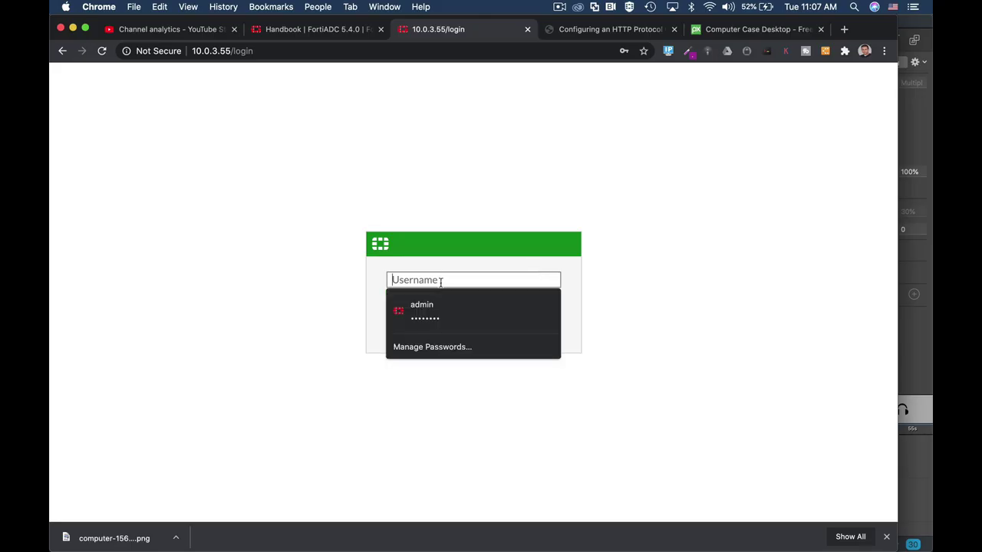
{"action": "left_click", "coordinate": [421, 319]}
{"action": "left_click", "coordinate": [508, 337]}
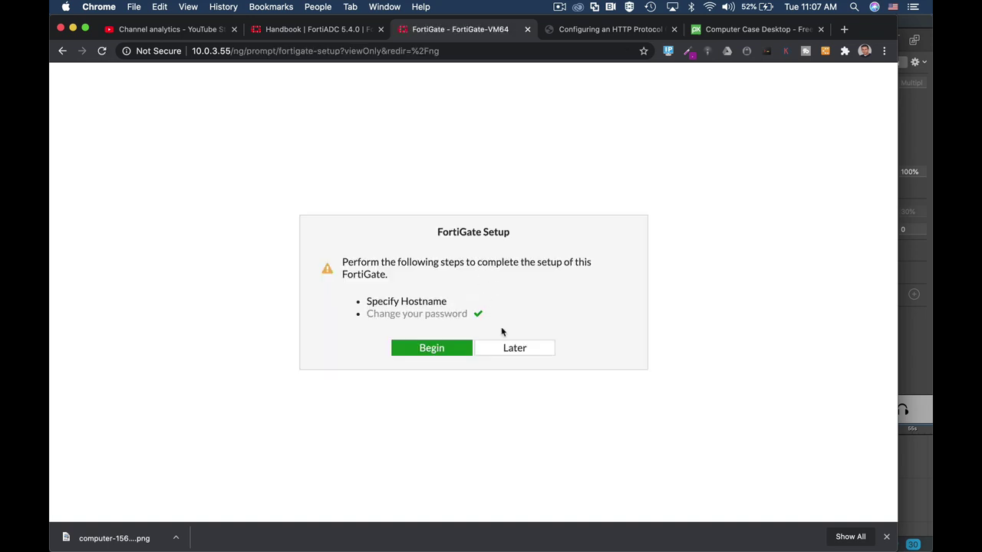
{"action": "left_click", "coordinate": [511, 351]}
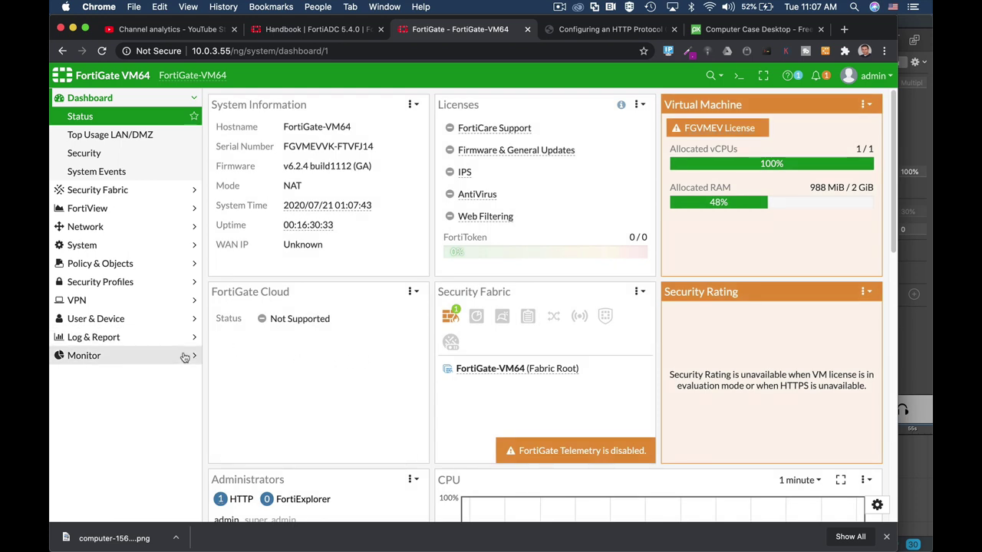
Step: Enable the Web Application Firewall security feature in the system's feature visibility settings and apply the change
{"action": "left_click", "coordinate": [110, 246]}
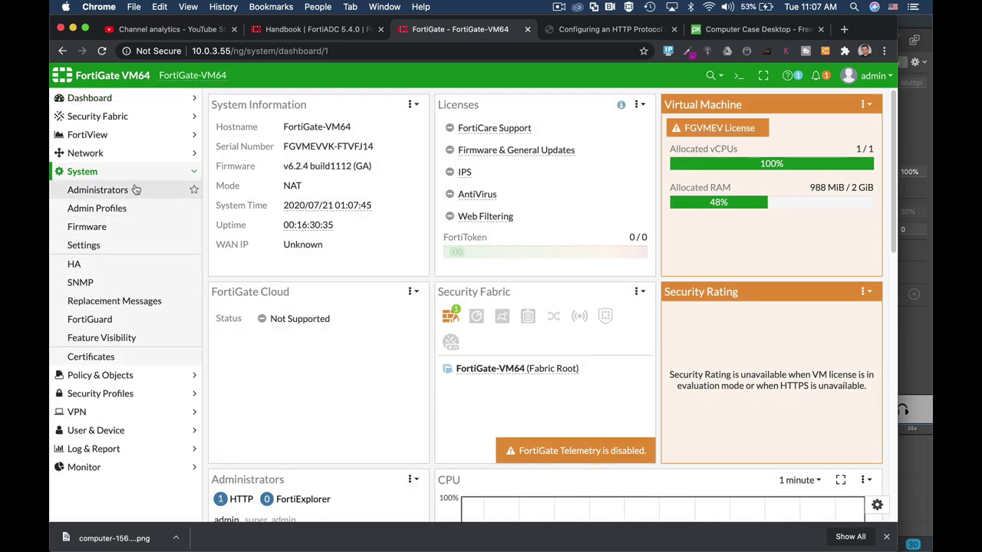
{"action": "left_click", "coordinate": [109, 346]}
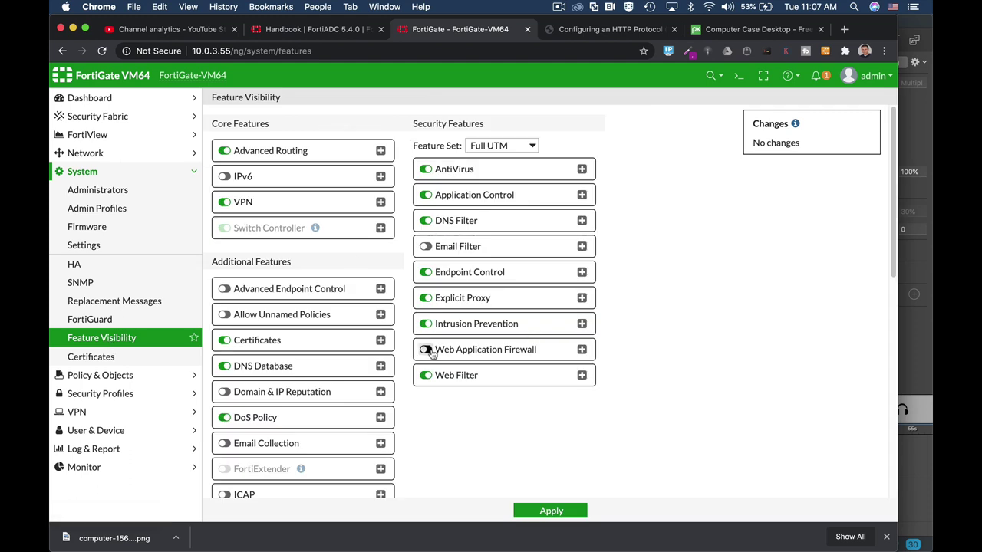
{"action": "left_click", "coordinate": [426, 349]}
{"action": "left_click", "coordinate": [549, 511]}
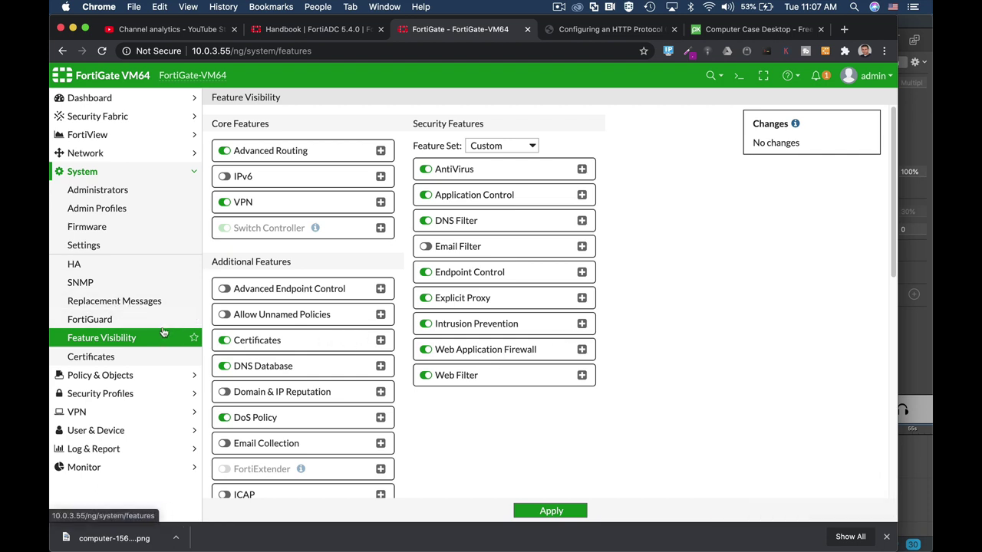
Step: Start a new Web Application Firewall security profile and name it "http constraints"
{"action": "left_click", "coordinate": [116, 394]}
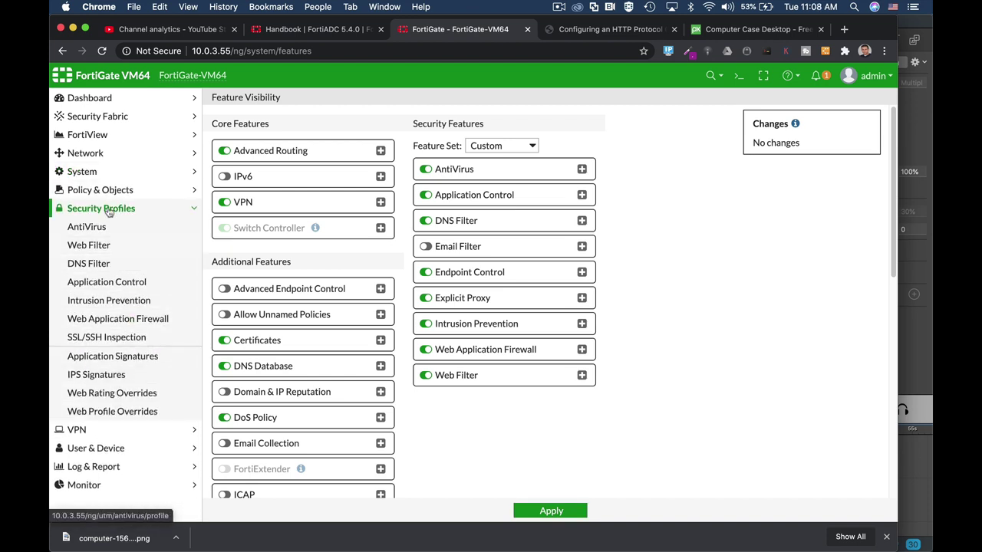
{"action": "left_click", "coordinate": [115, 318]}
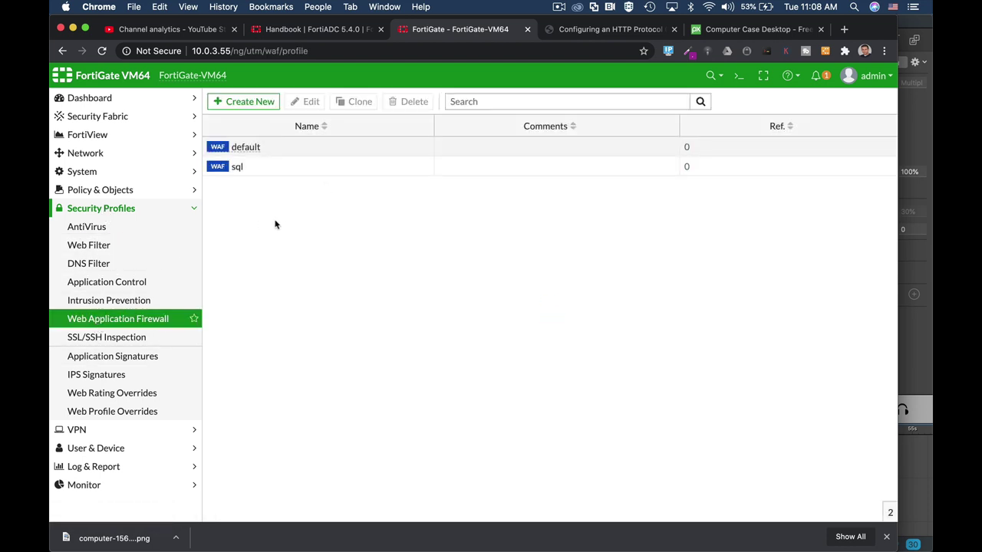
{"action": "left_click", "coordinate": [258, 106]}
{"action": "left_click", "coordinate": [320, 122]}
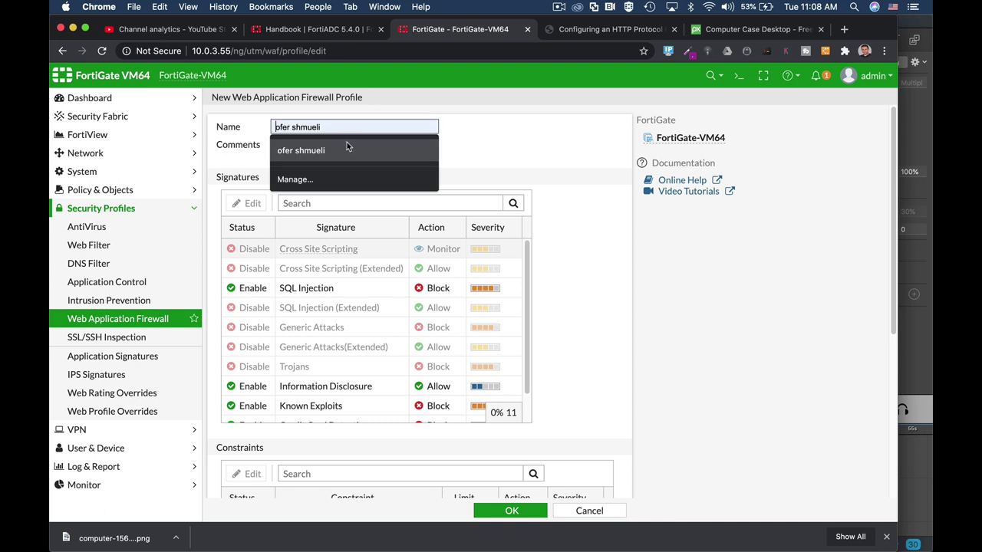
{"action": "type", "text": "http"}
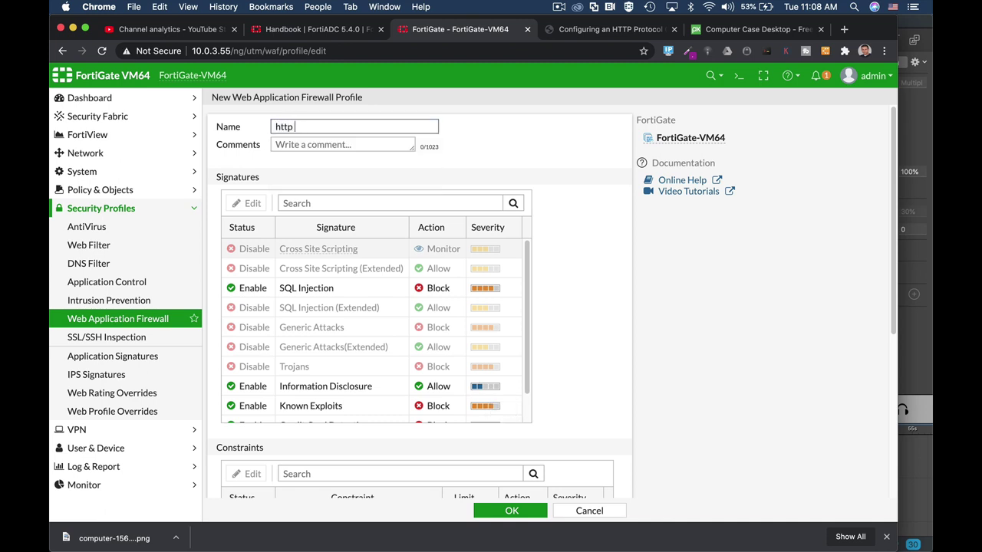
{"action": "type", "text": " constraints"}
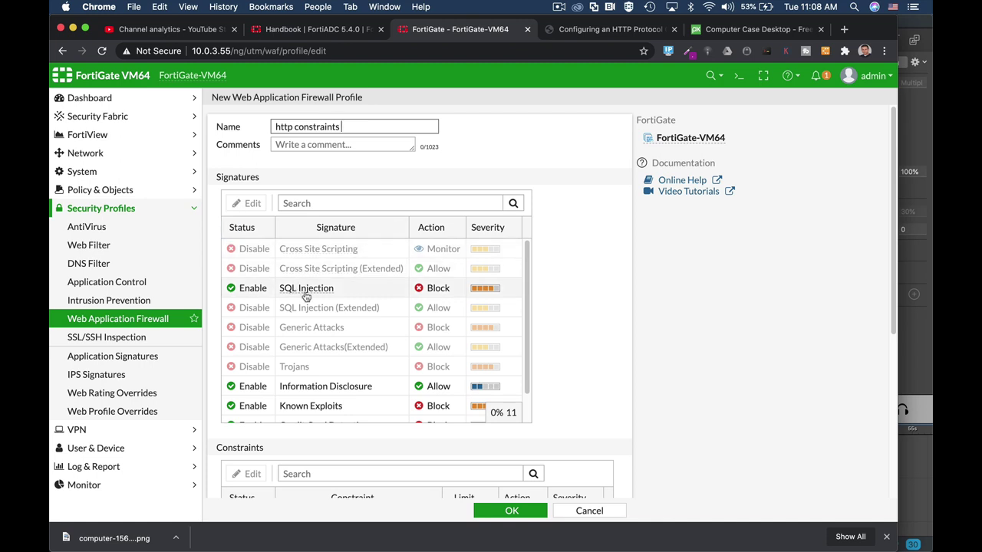
Step: Examine the new profile's signatures, constraints and the allowed methods of its HTTP method policy
{"action": "mouse_move", "coordinate": [307, 296]}
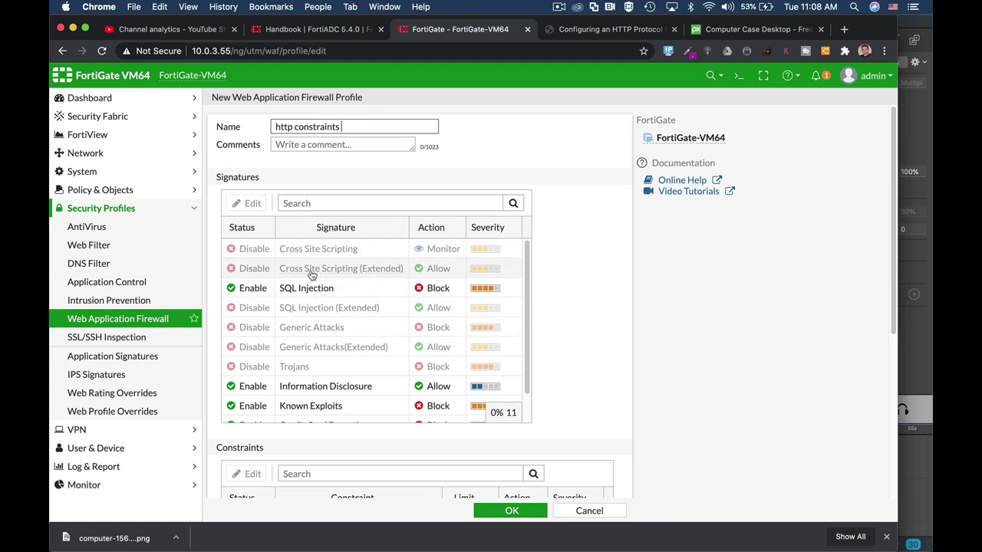
{"action": "scroll", "coordinate": [330, 346], "scroll_direction": "down", "scroll_amount": 2}
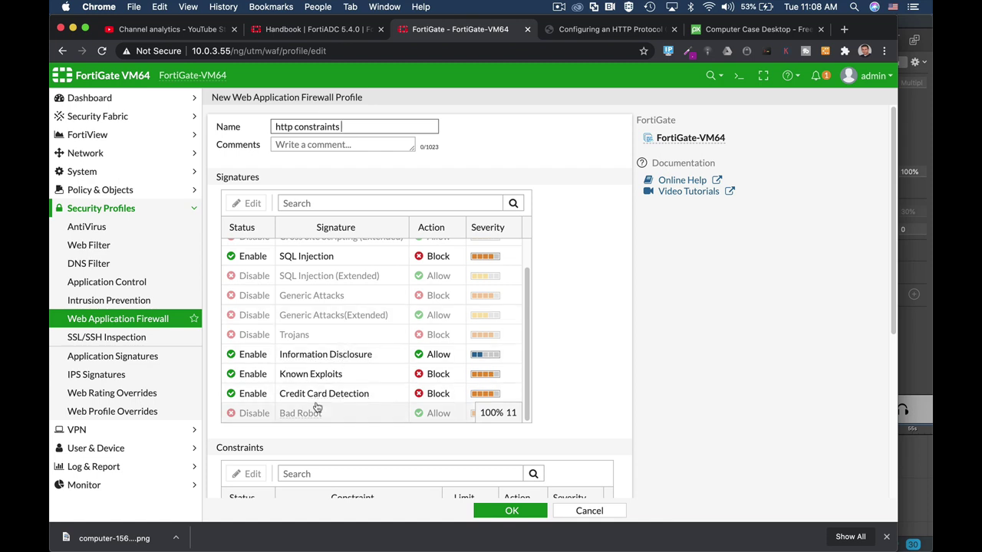
{"action": "mouse_move", "coordinate": [335, 394]}
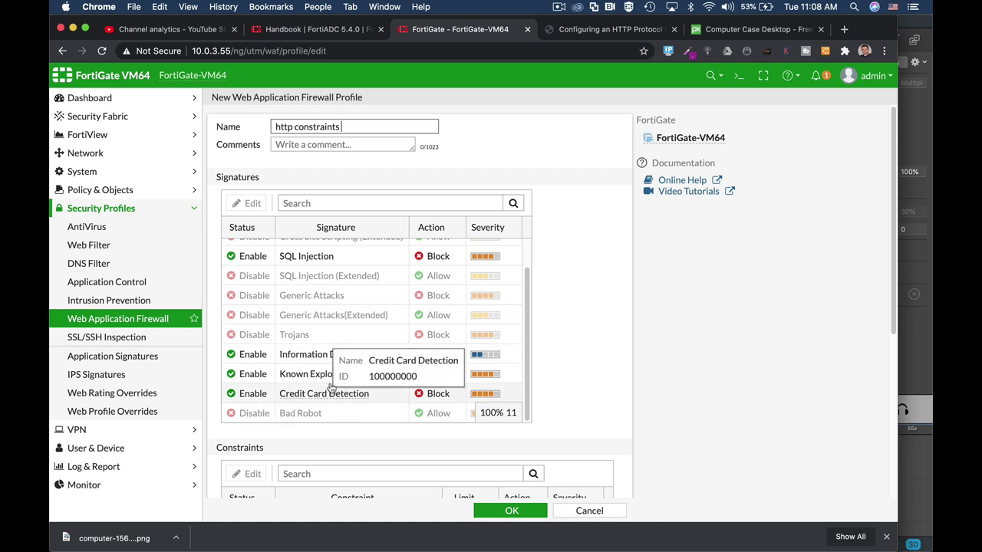
{"action": "scroll", "coordinate": [548, 349], "scroll_direction": "down", "scroll_amount": 5}
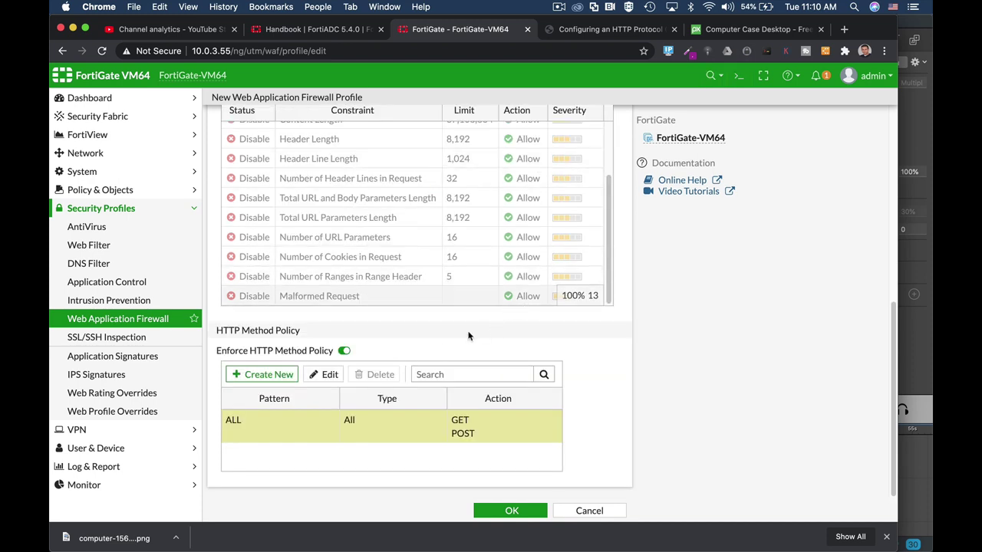
{"action": "left_click", "coordinate": [323, 375]}
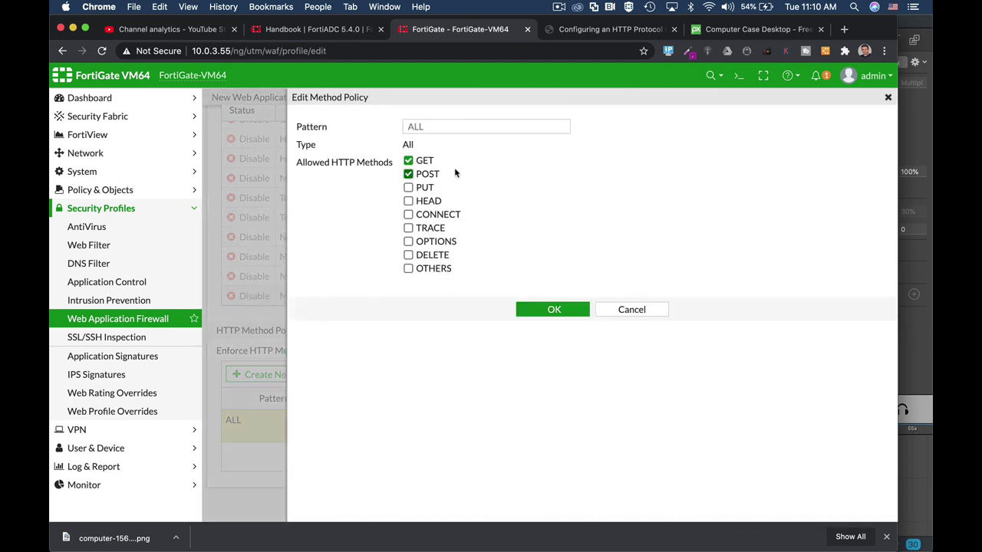
{"action": "left_click", "coordinate": [631, 310]}
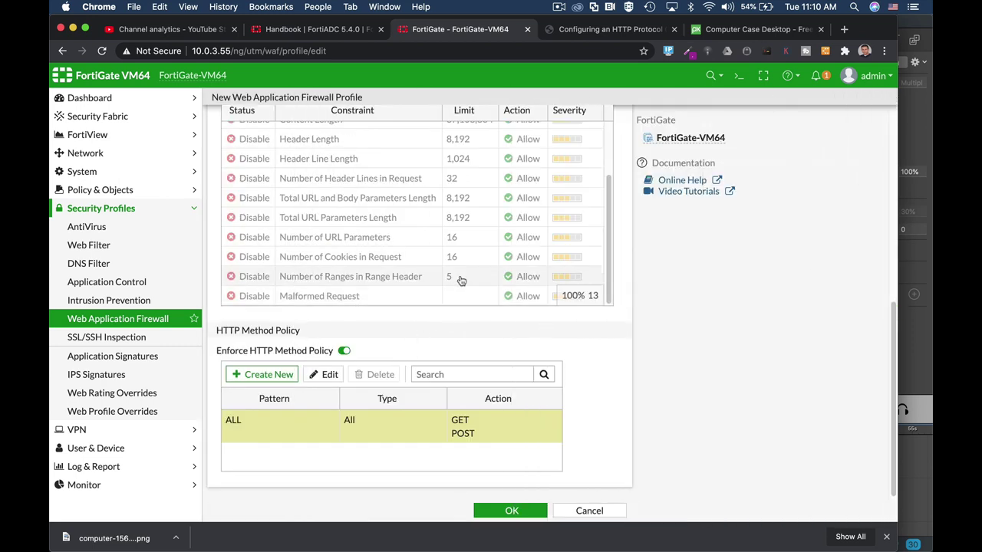
{"action": "scroll", "coordinate": [460, 281], "scroll_direction": "up", "scroll_amount": 3}
{"action": "scroll", "coordinate": [621, 184], "scroll_direction": "up", "scroll_amount": 3}
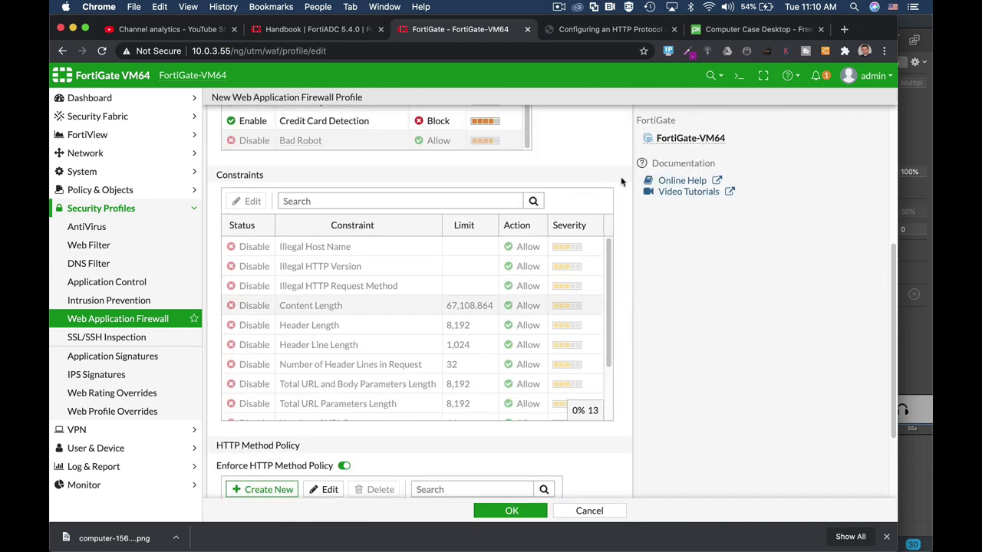
Step: Open the CLI console and enter the constraint configuration of the WAF profile "http"
{"action": "left_click", "coordinate": [739, 77]}
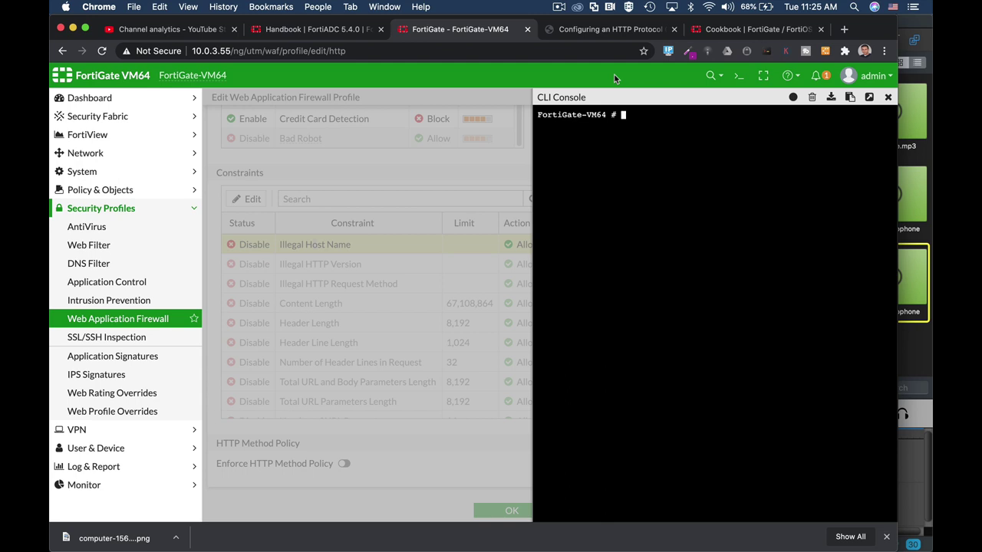
{"action": "type", "text": "config wa"}
{"action": "key", "text": "Tab"}
{"action": "type", "text": "p"}
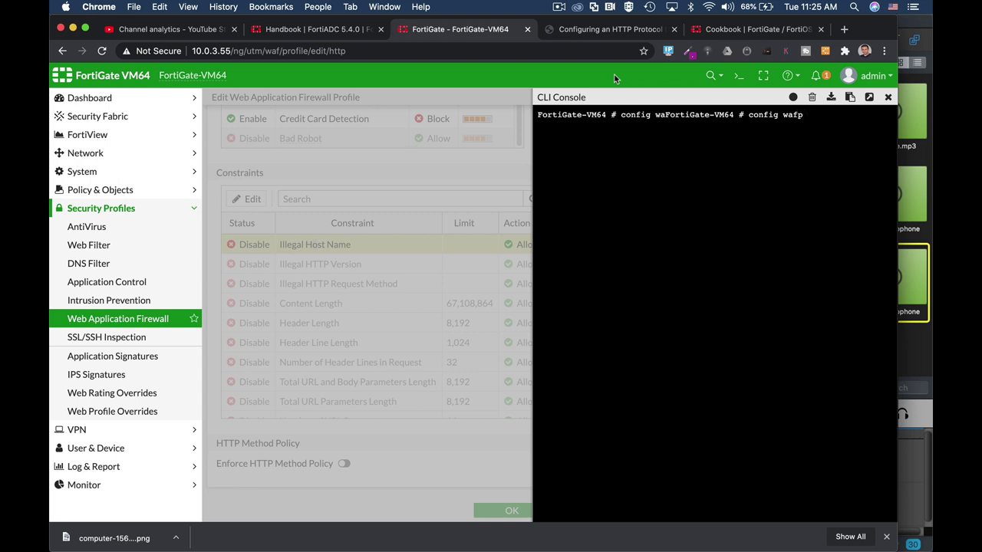
{"action": "key", "text": "BackSpace"}
{"action": "type", "text": "profile"}
{"action": "key", "text": "Return"}
{"action": "type", "text": "edit http"}
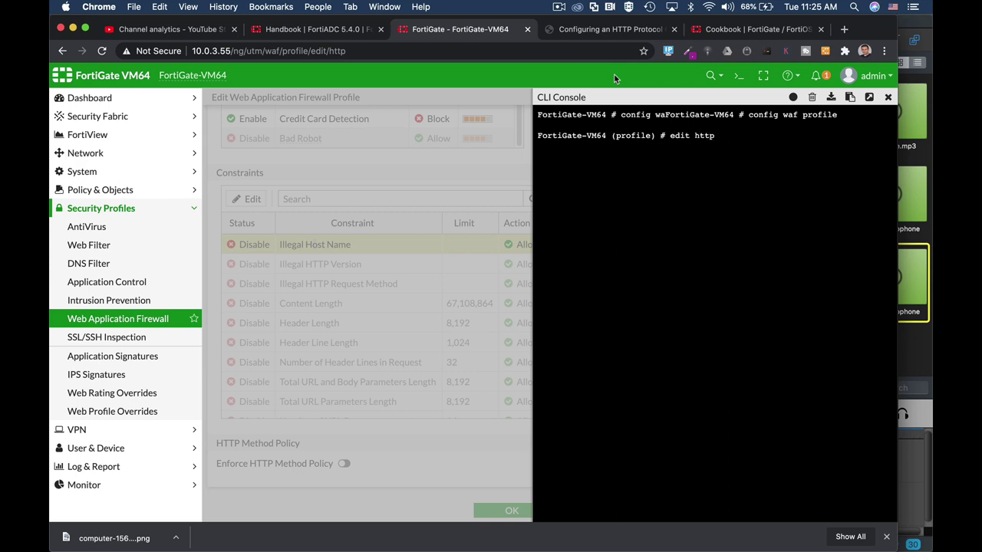
{"action": "key", "text": "Return"}
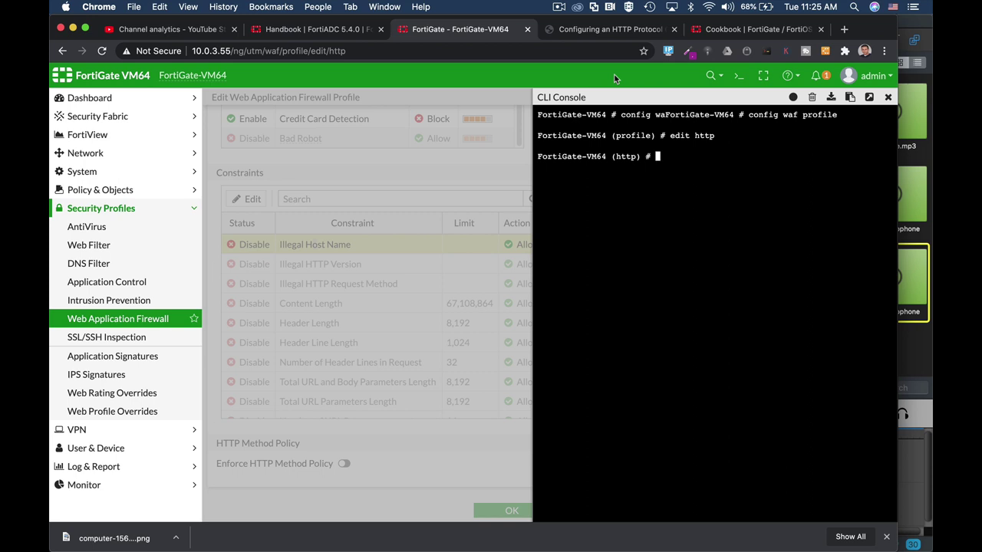
{"action": "type", "text": "config signature"}
{"action": "key", "text": "Tab"}
{"action": "key", "text": "Return"}
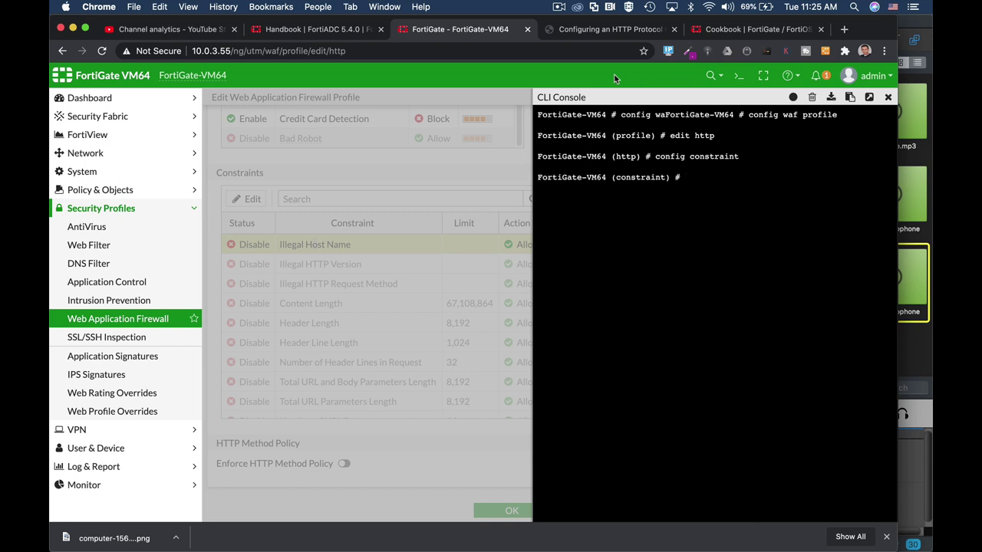
Step: Show the full configuration of the profile's constraints and page through the output
{"action": "type", "text": "show ful"}
{"action": "key", "text": "Tab"}
{"action": "key", "text": "Return"}
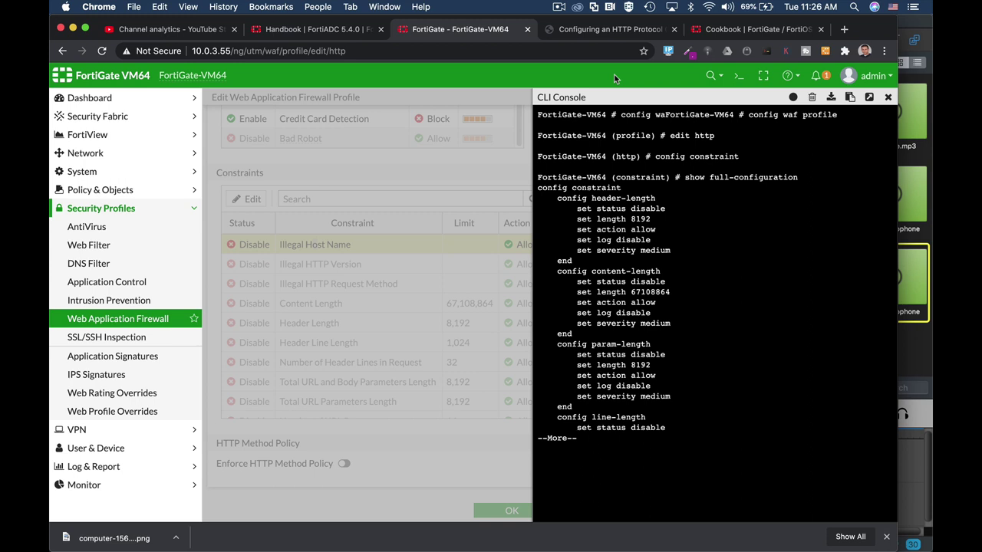
{"action": "key", "text": "Return"}
{"action": "key", "text": "Return"}
{"action": "key", "text": "Return"}
{"action": "key", "text": "Return"}
{"action": "key", "text": "Return"}
{"action": "key", "text": "Return"}
{"action": "key", "text": "Return"}
{"action": "key", "text": "Return"}
{"action": "key", "text": "Return"}
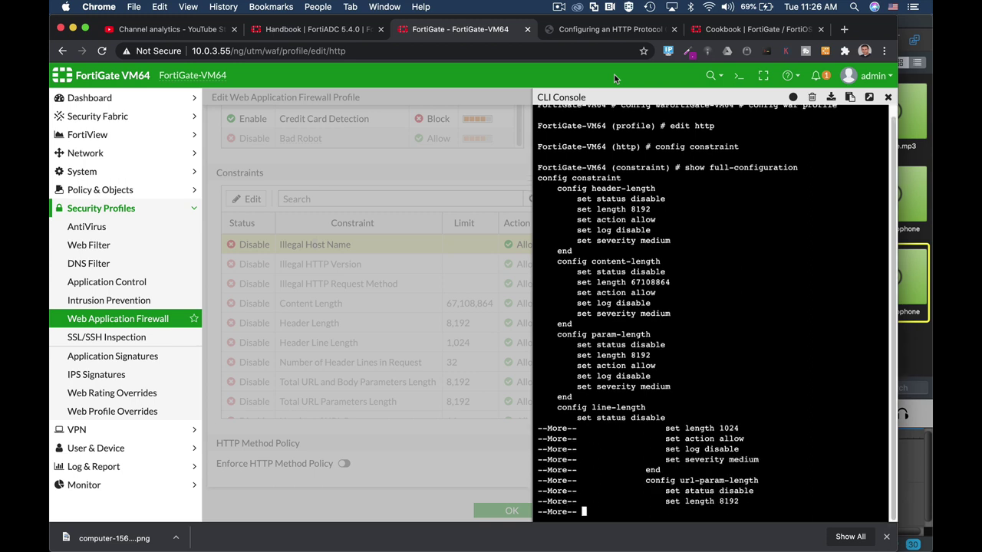
{"action": "key", "text": "Return"}
{"action": "key", "text": "Return"}
{"action": "key", "text": "Return"}
{"action": "key", "text": "Return"}
{"action": "key", "text": "Return"}
{"action": "key", "text": "Return"}
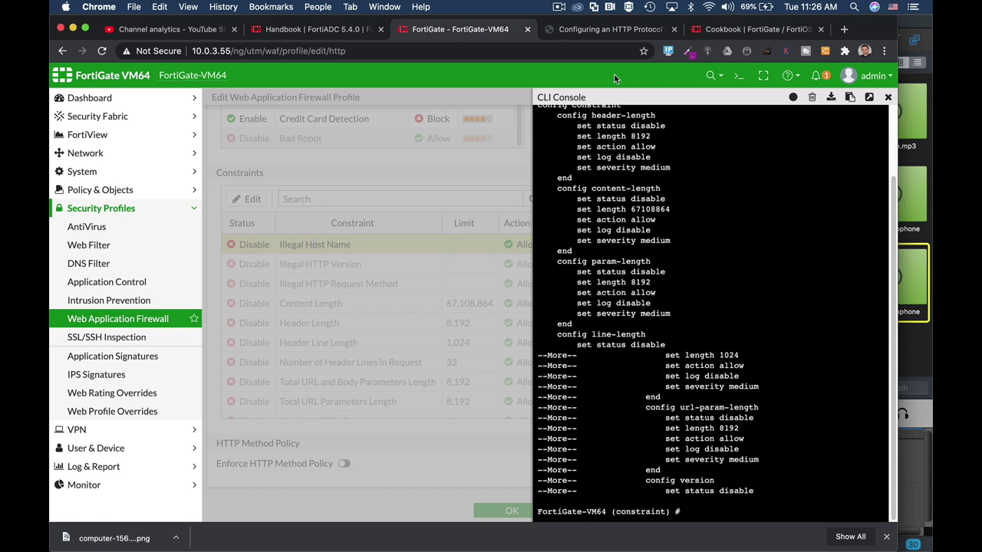
{"action": "key", "text": "Return"}
Step: Enter the hostname constraint's configuration and show its full configuration
{"action": "type", "text": "config h"}
{"action": "key", "text": "Tab"}
{"action": "key", "text": "Tab"}
{"action": "key", "text": "Return"}
{"action": "type", "text": "show fu"}
{"action": "key", "text": "Tab"}
{"action": "key", "text": "Return"}
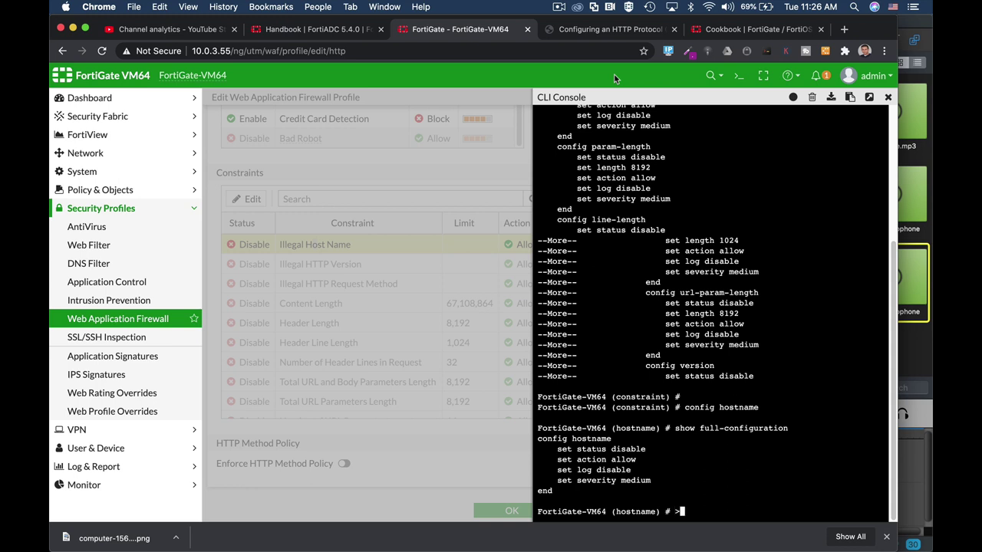
Step: Set the hostname constraint's status to enable, action to block and severity to high, and end its configuration
{"action": "type", "text": "<"}
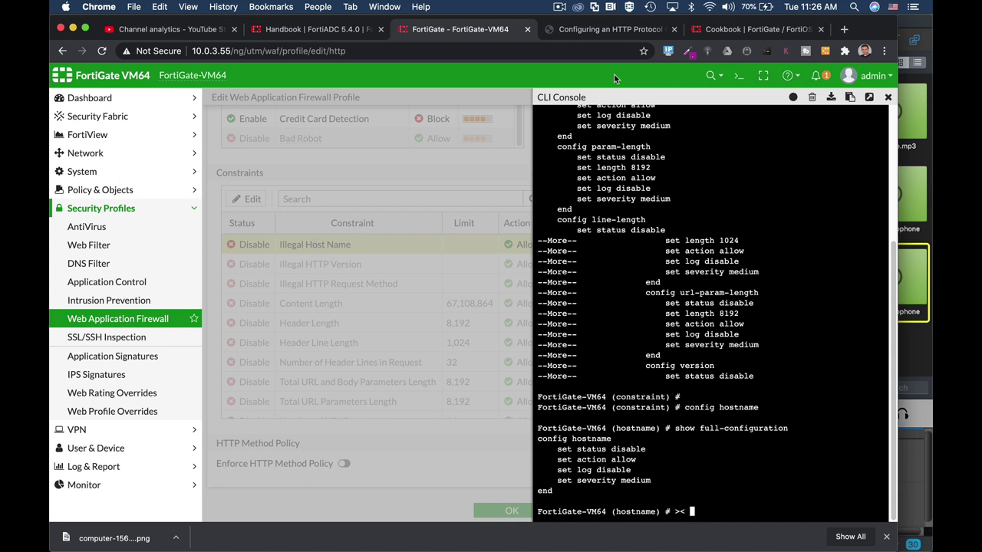
{"action": "key", "text": "BackSpace"}
{"action": "key", "text": "BackSpace"}
{"action": "type", "text": "set status enable"}
{"action": "key", "text": "Return"}
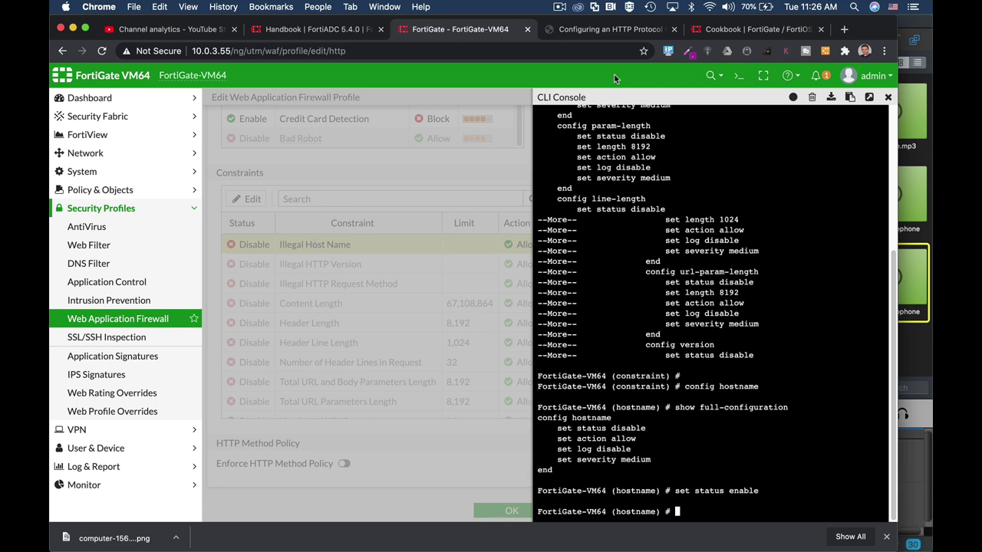
{"action": "type", "text": "set action block"}
{"action": "key", "text": "Return"}
{"action": "type", "text": "set"}
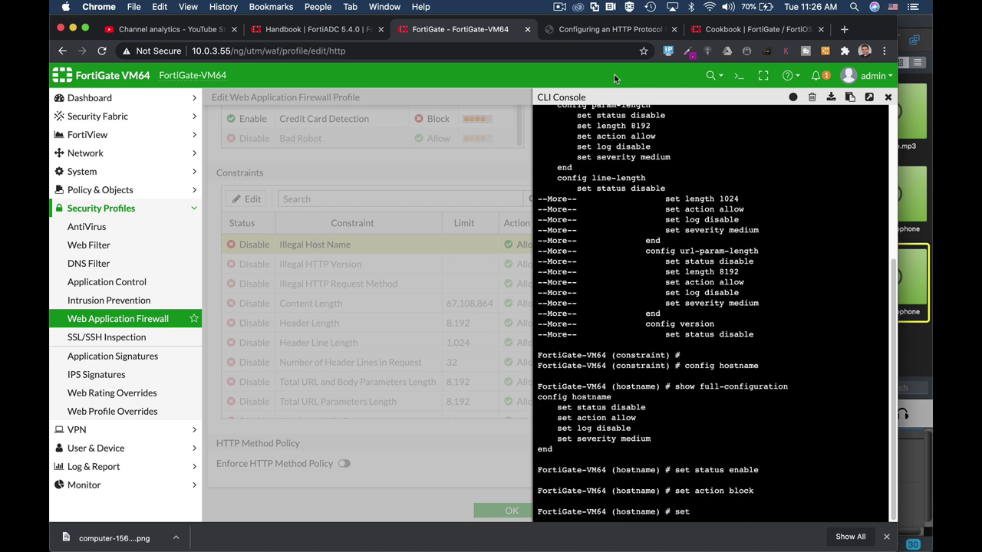
{"action": "type", "text": " severity high"}
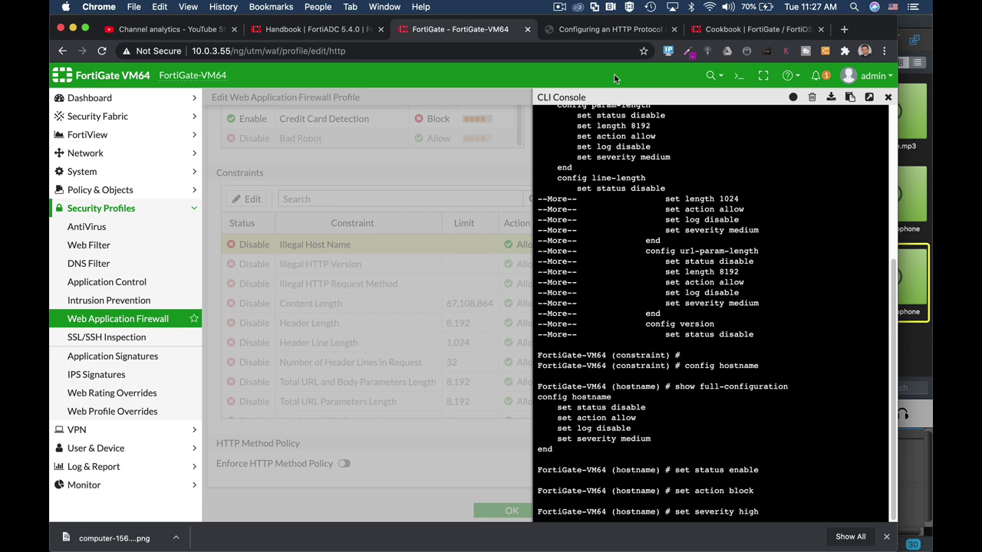
{"action": "key", "text": "Return"}
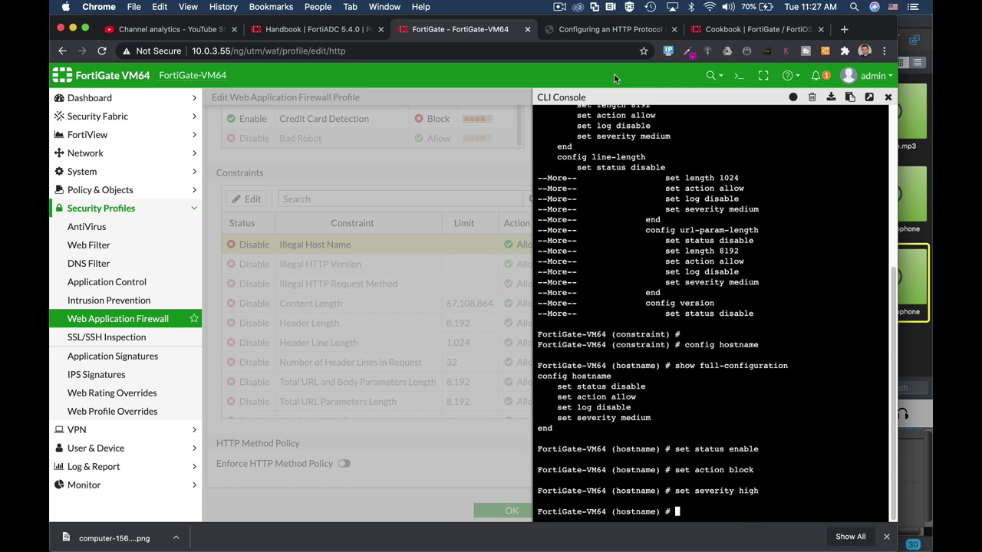
{"action": "type", "text": "end"}
{"action": "key", "text": "Return"}
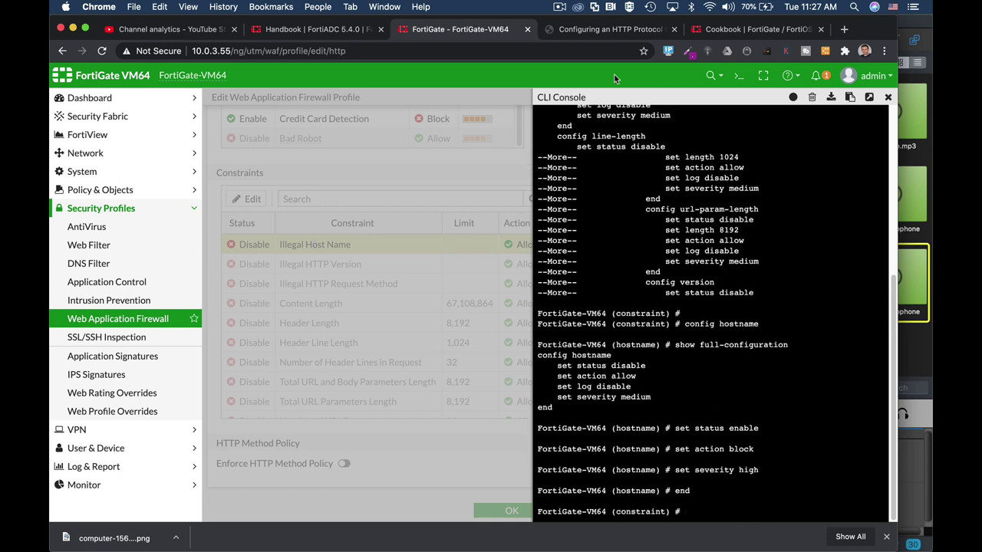
{"action": "key", "text": "Return"}
{"action": "key", "text": "Return"}
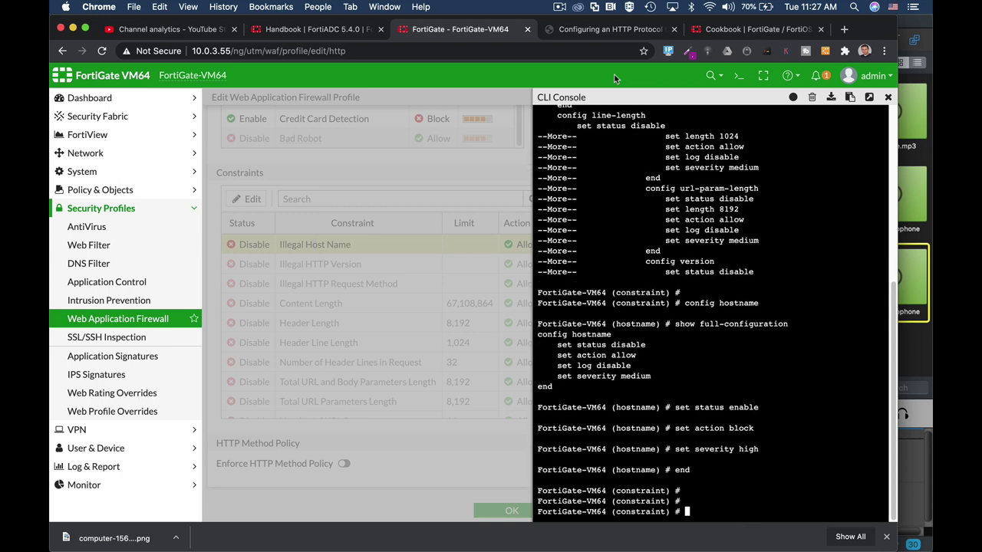
Step: Close the CLI console, reload the profile page and check the Illegal Host Name entry among the constraints
{"action": "left_click", "coordinate": [887, 98]}
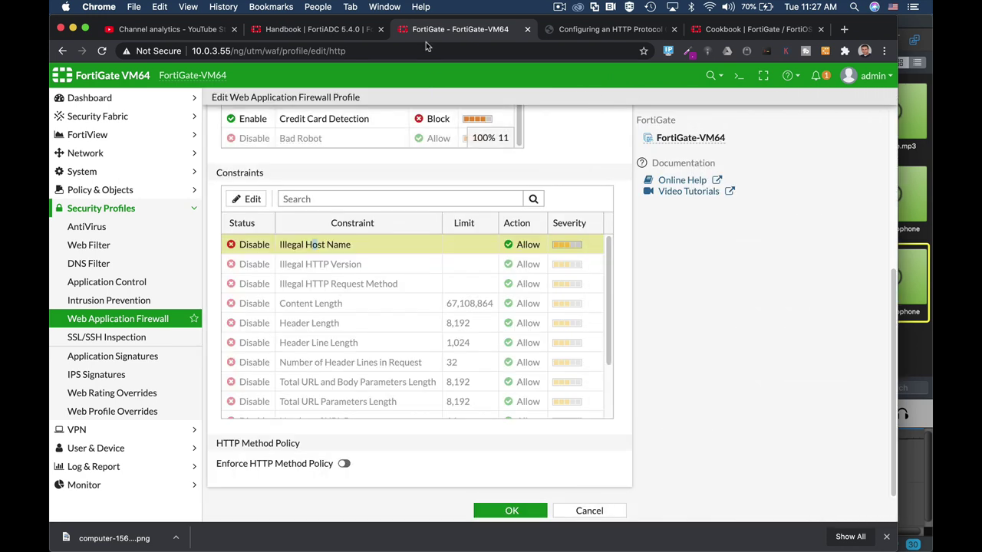
{"action": "left_click", "coordinate": [422, 49]}
{"action": "key", "text": "Return"}
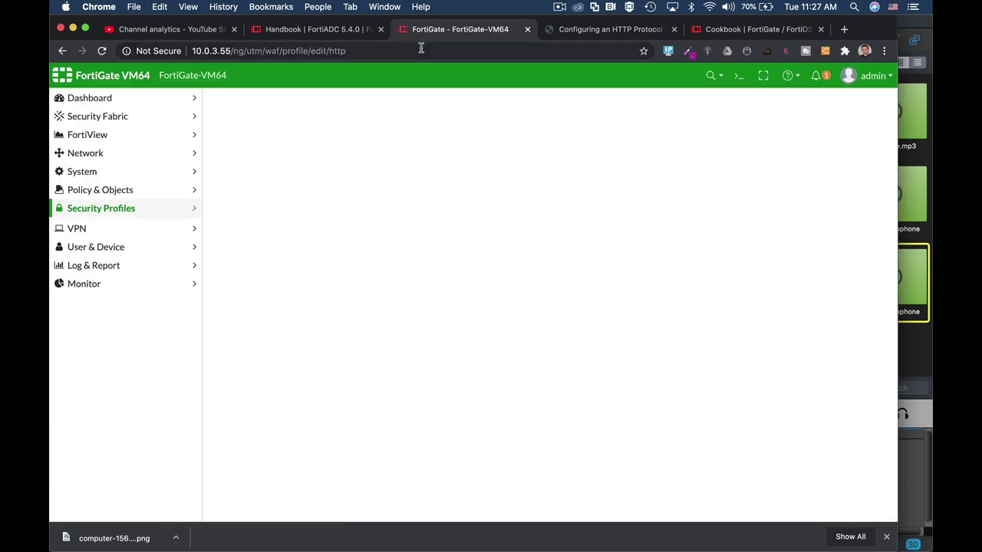
{"action": "scroll", "coordinate": [614, 368], "scroll_direction": "down", "scroll_amount": 5}
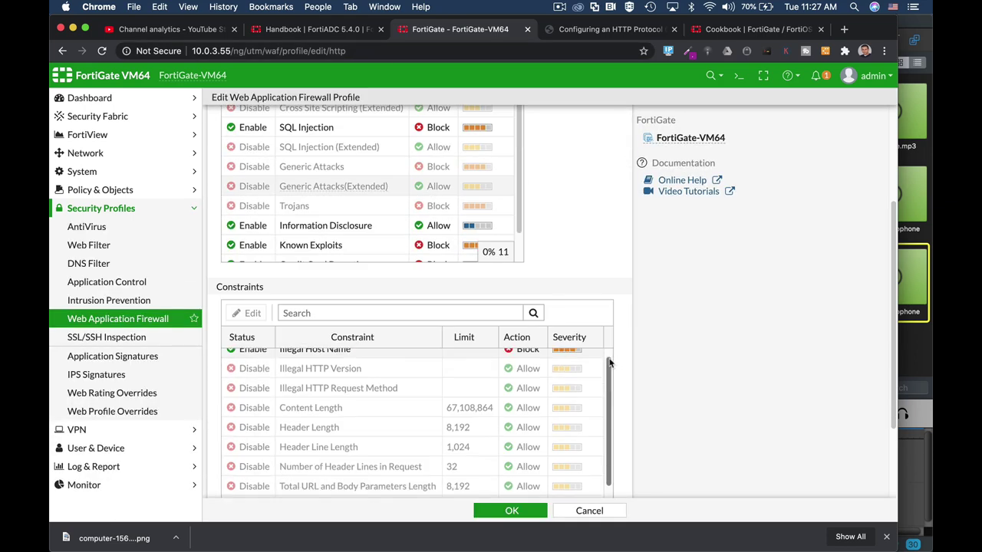
{"action": "scroll", "coordinate": [608, 363], "scroll_direction": "up", "scroll_amount": 1}
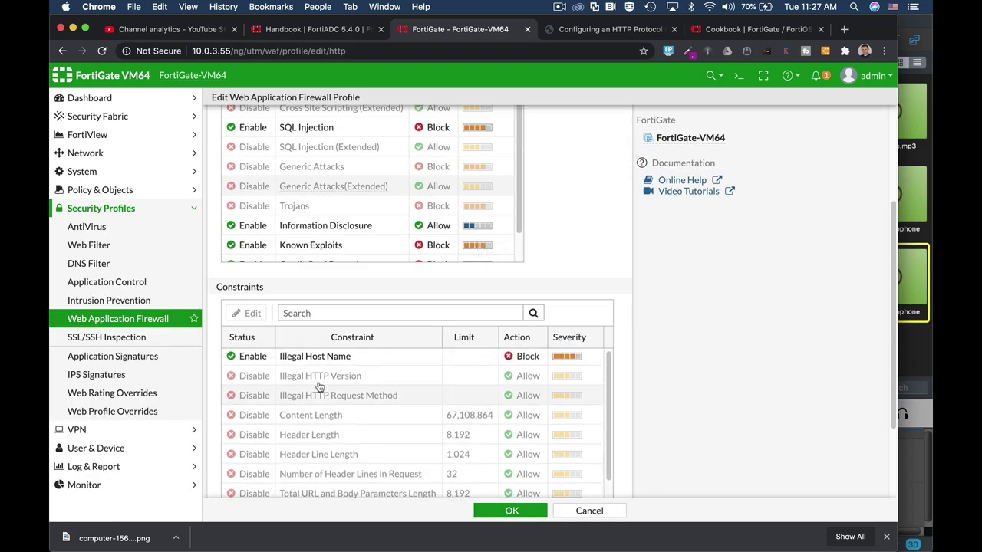